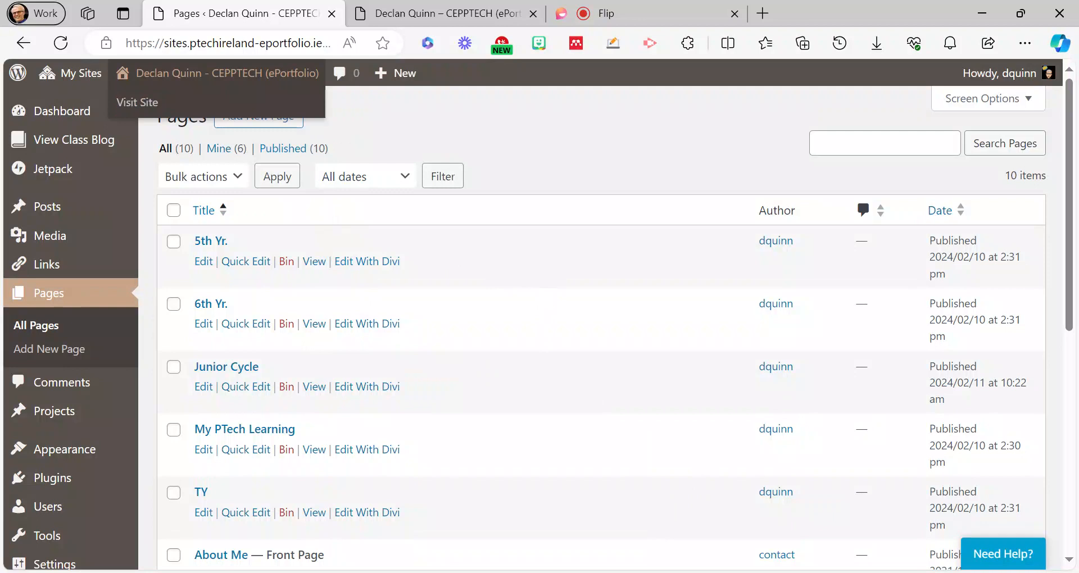
- Review the quick edit settings of the About Me page, including its publication status, and close them without updating
{"action": "mouse_move", "coordinate": [72, 117]}
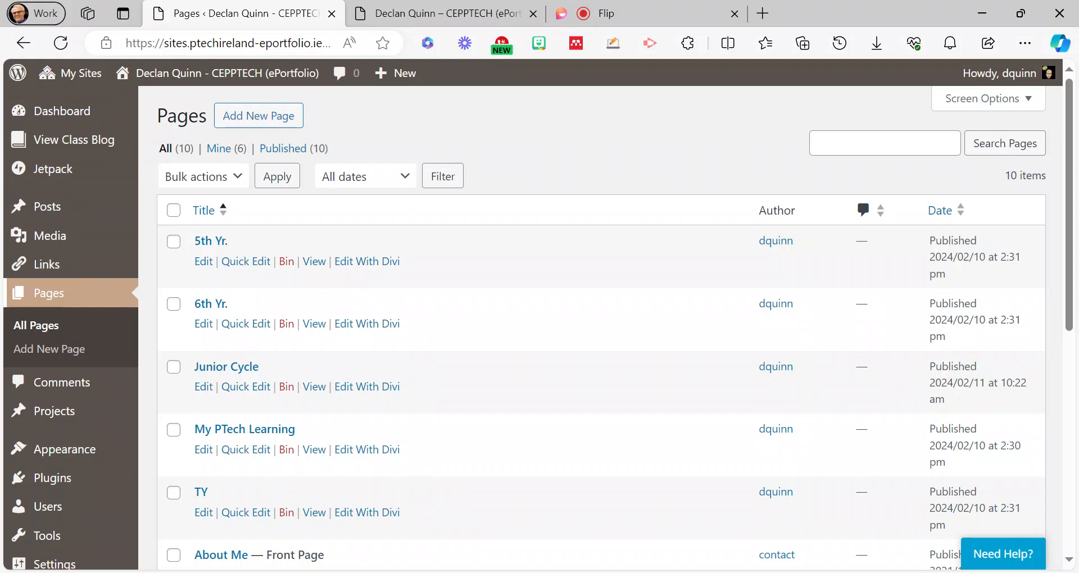
{"action": "scroll", "coordinate": [238, 375], "scroll_direction": "down", "scroll_amount": 5}
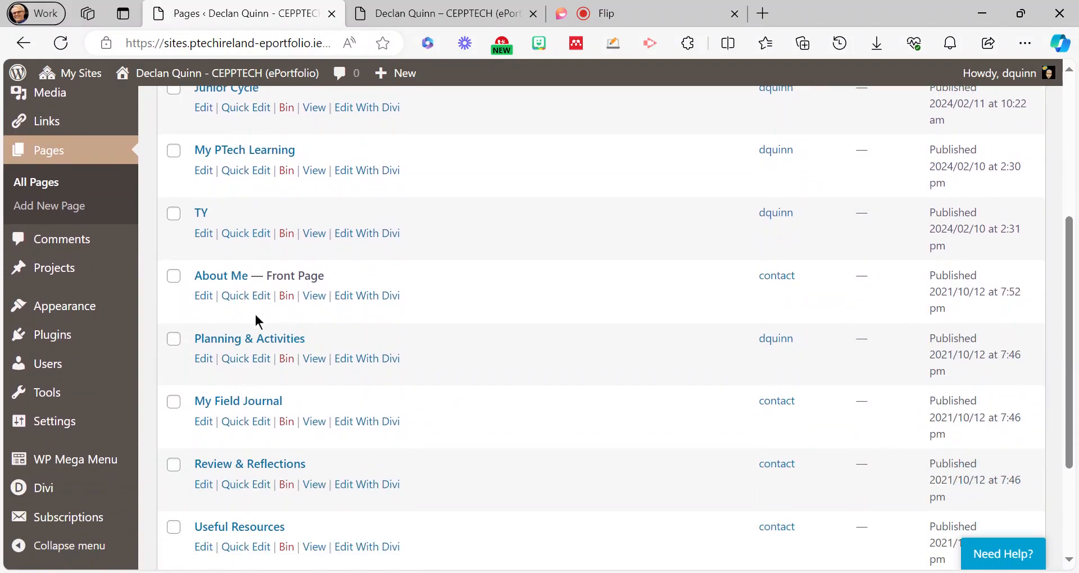
{"action": "left_click", "coordinate": [243, 298]}
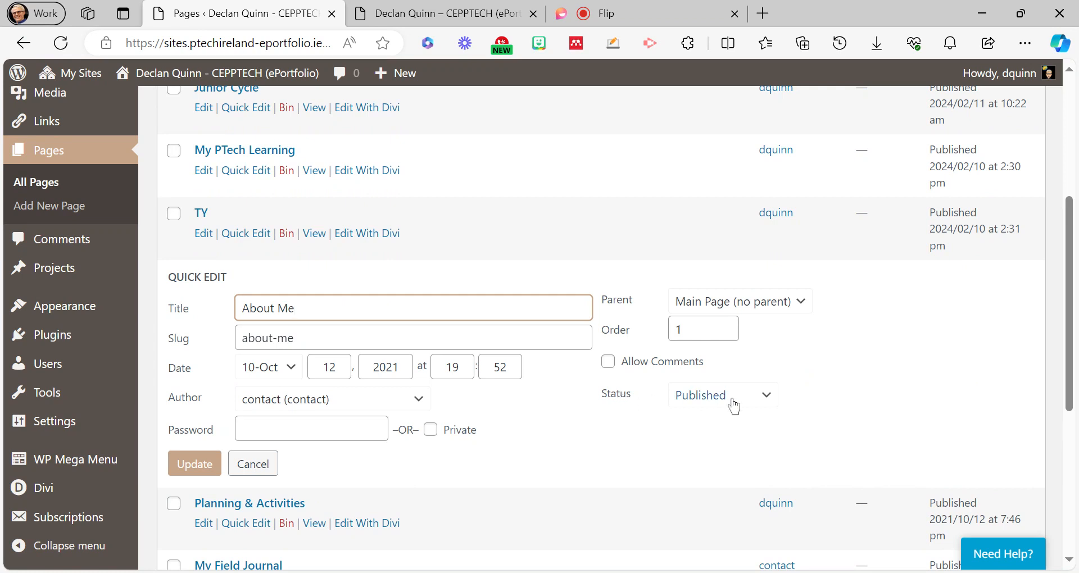
{"action": "left_click", "coordinate": [765, 401]}
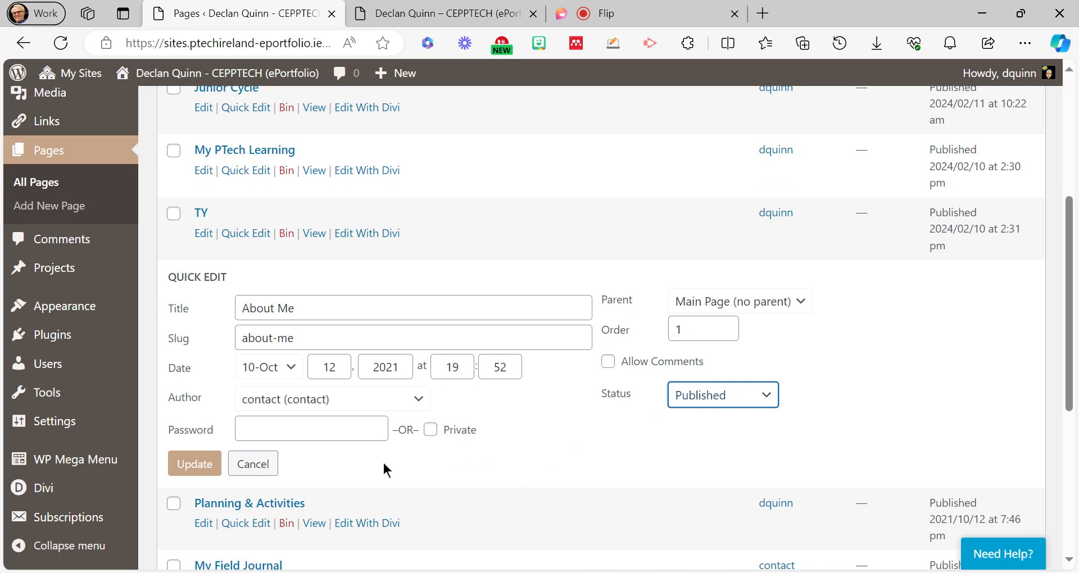
{"action": "left_click", "coordinate": [258, 465]}
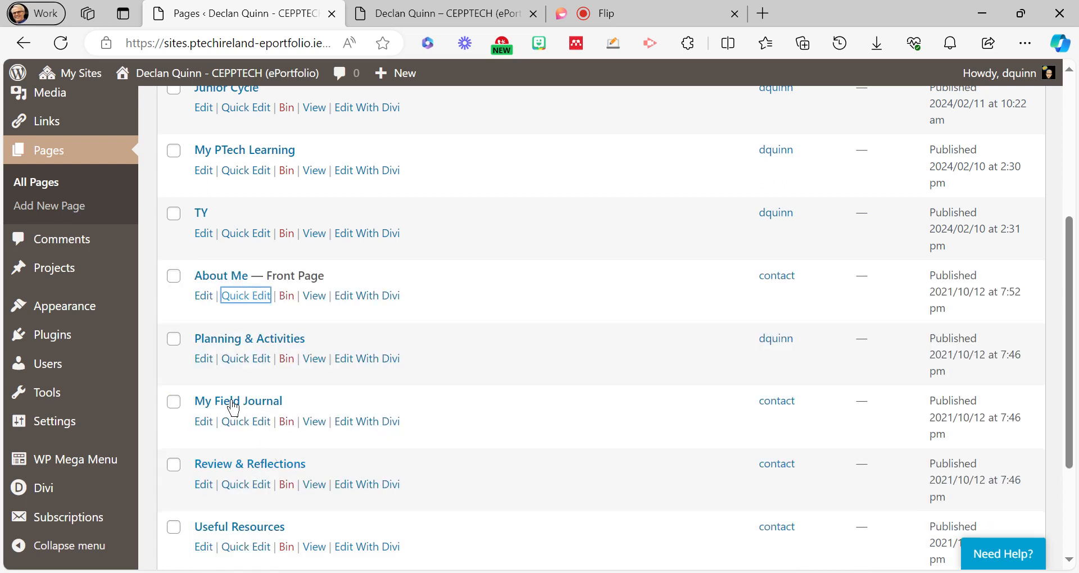
- Open the site's menu editor and assign the menu named "menu" to the Primary Navigation Menu location
{"action": "mouse_move", "coordinate": [98, 315]}
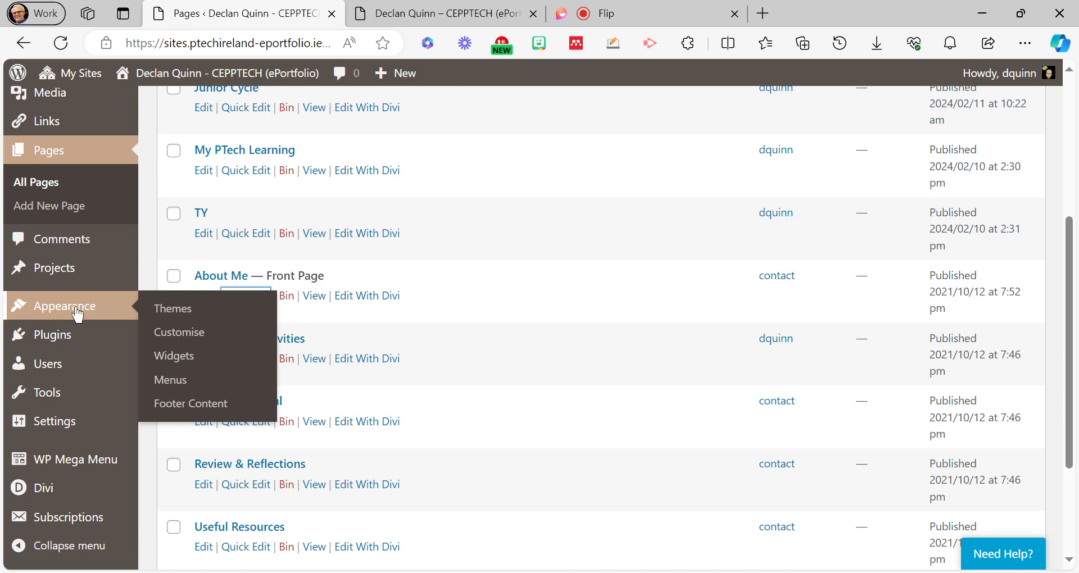
{"action": "left_click", "coordinate": [180, 387]}
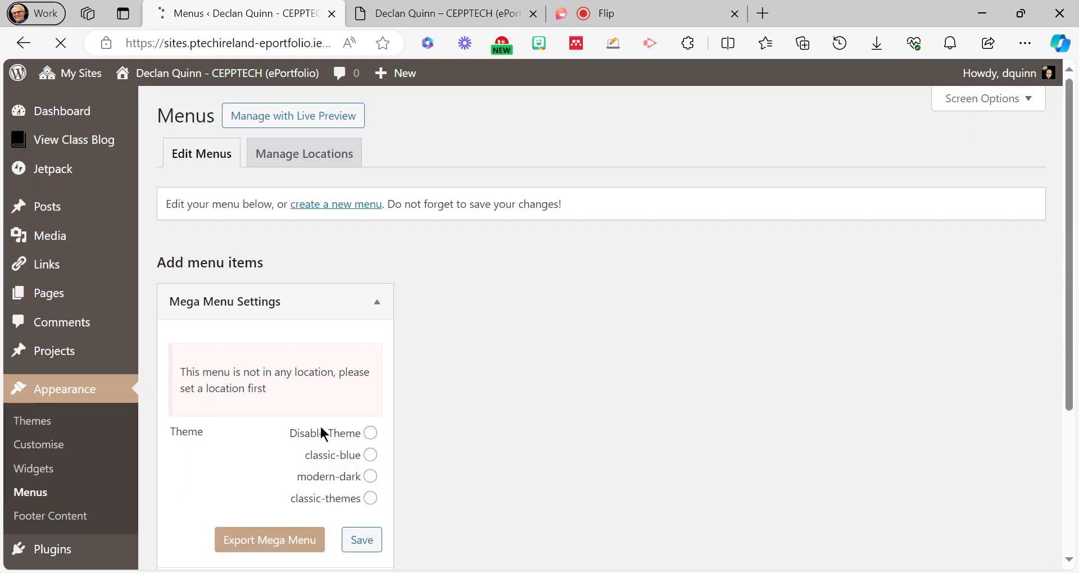
{"action": "scroll", "coordinate": [483, 437], "scroll_direction": "down", "scroll_amount": 1}
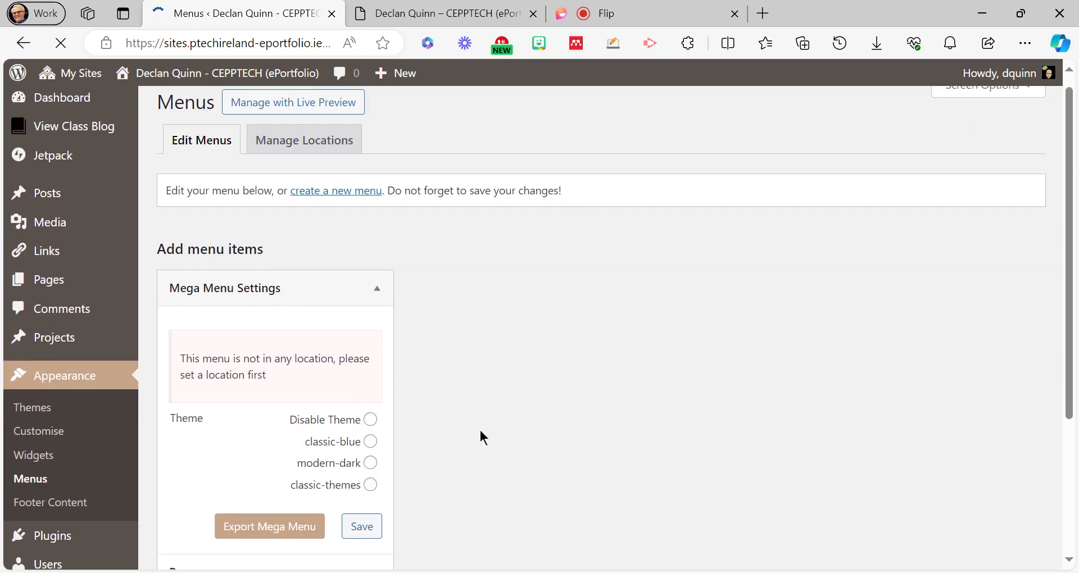
{"action": "scroll", "coordinate": [480, 430], "scroll_direction": "down", "scroll_amount": 1}
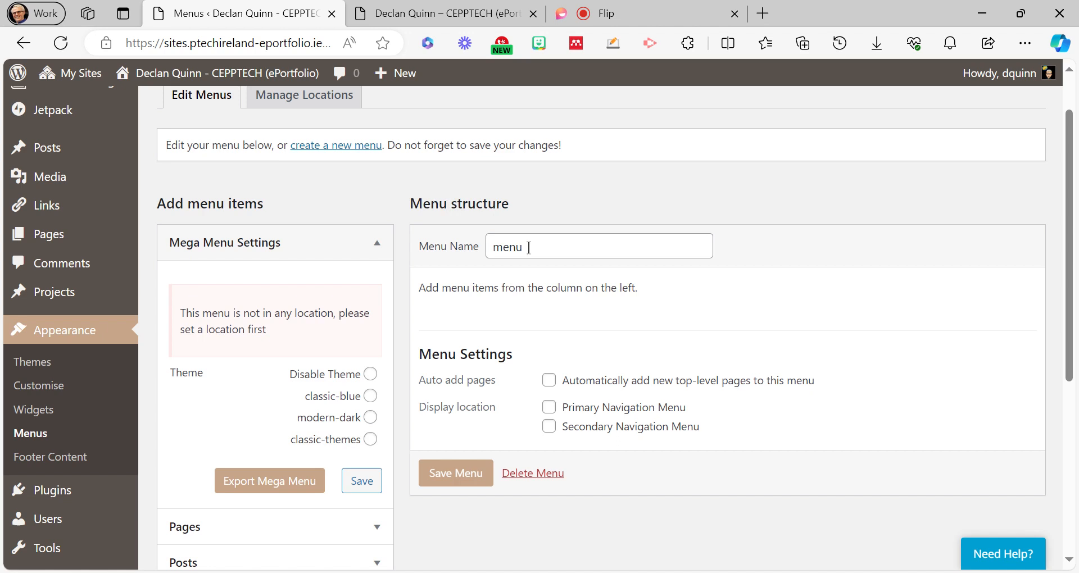
{"action": "scroll", "coordinate": [529, 248], "scroll_direction": "down", "scroll_amount": 1}
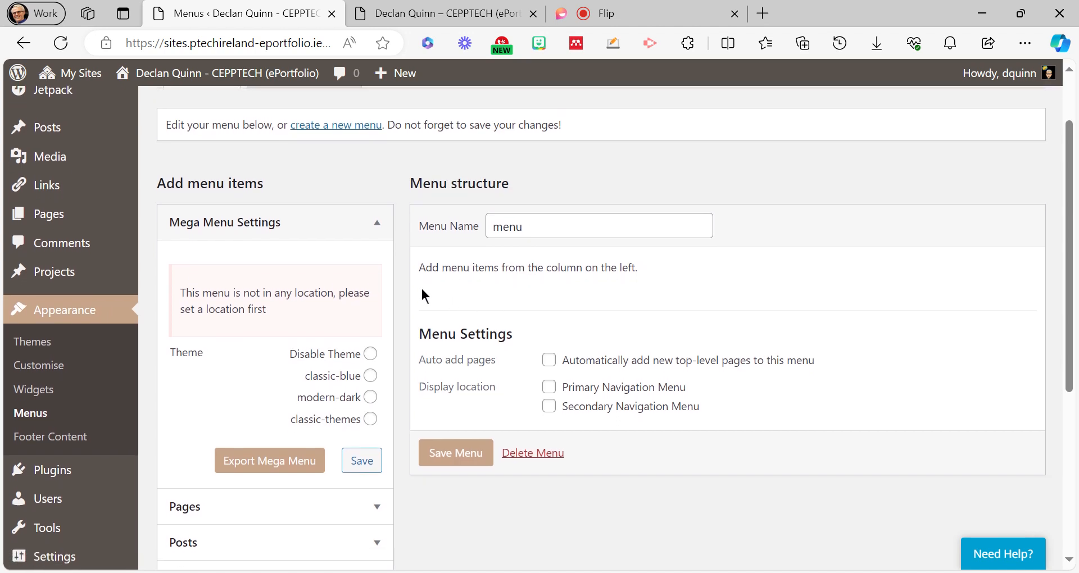
{"action": "scroll", "coordinate": [342, 335], "scroll_direction": "down", "scroll_amount": 1}
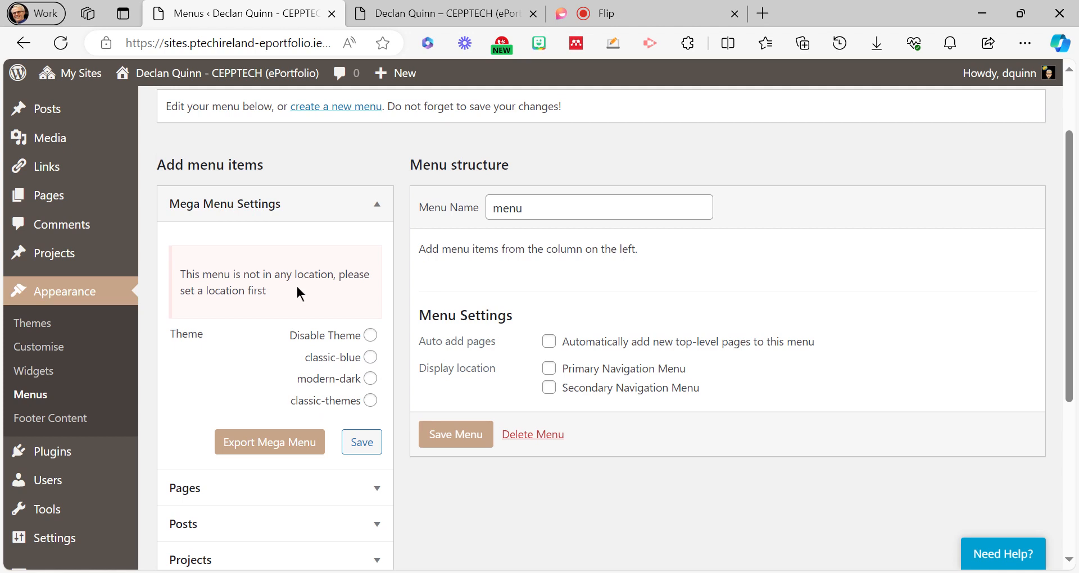
{"action": "scroll", "coordinate": [296, 286], "scroll_direction": "down", "scroll_amount": 1}
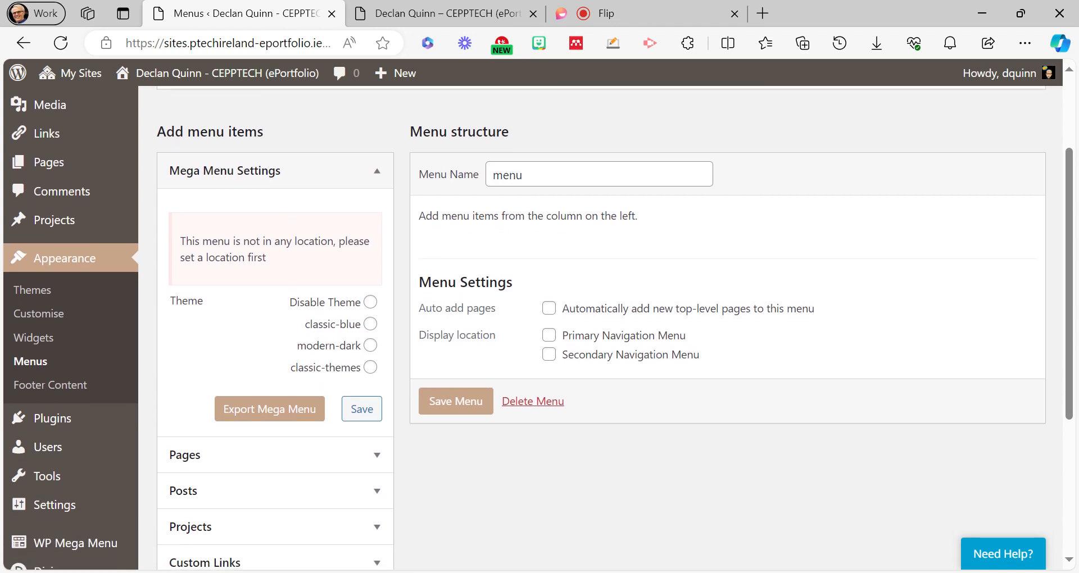
{"action": "left_click", "coordinate": [550, 337]}
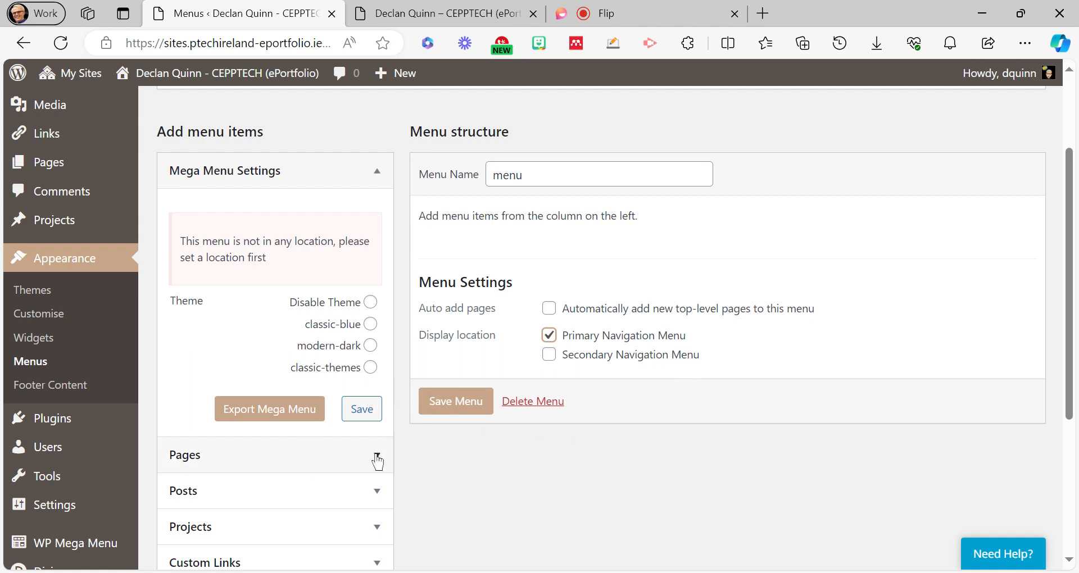
{"action": "left_click", "coordinate": [372, 370]}
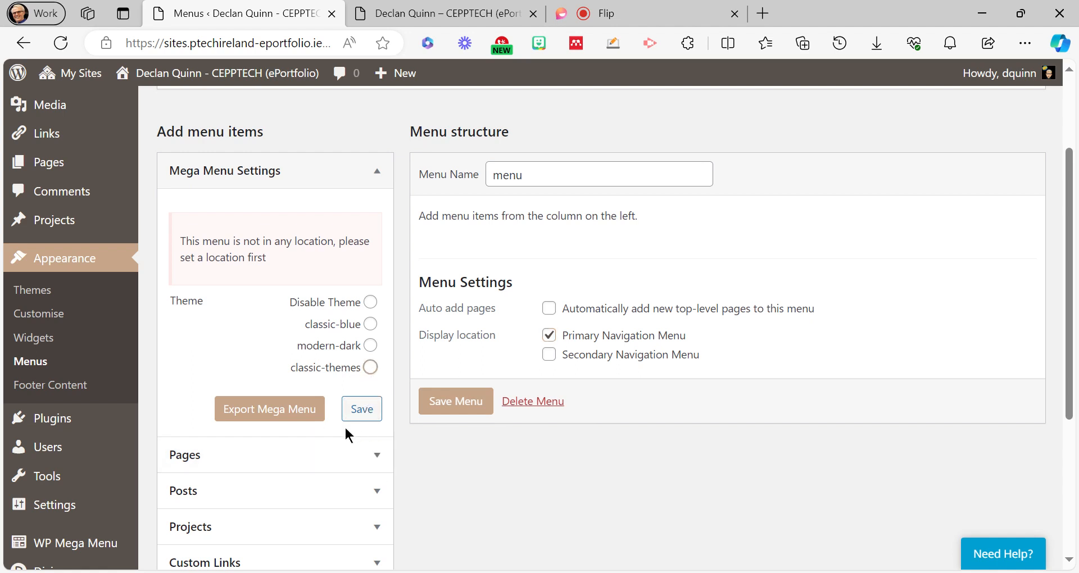
- Expand the pages available as menu items and list all of them instead of only the most recent
{"action": "left_click", "coordinate": [378, 460]}
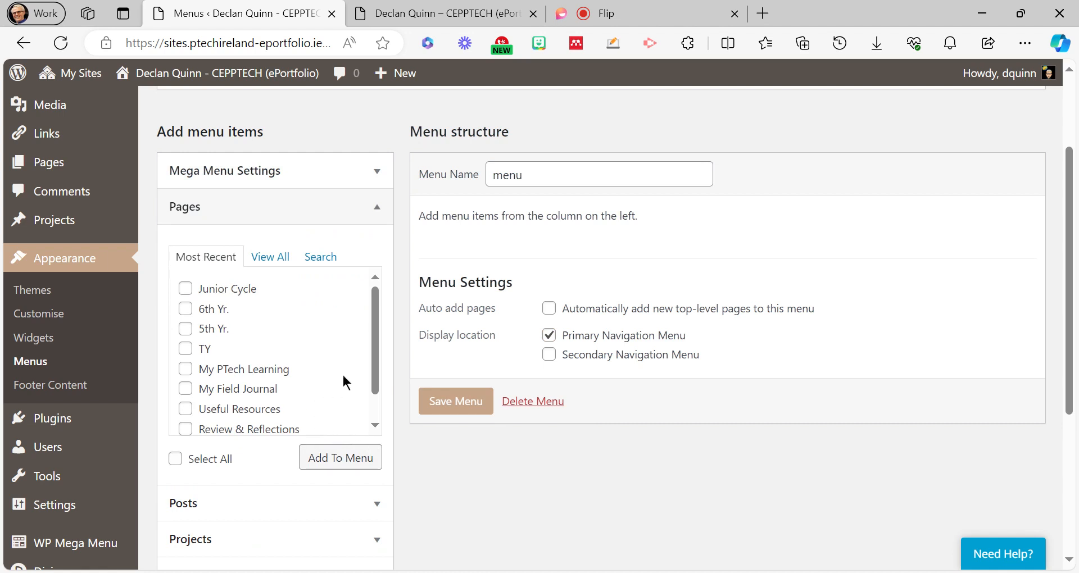
{"action": "scroll", "coordinate": [315, 350], "scroll_direction": "down", "scroll_amount": 1}
{"action": "scroll", "coordinate": [316, 349], "scroll_direction": "up", "scroll_amount": 1}
{"action": "scroll", "coordinate": [279, 351], "scroll_direction": "down", "scroll_amount": 1}
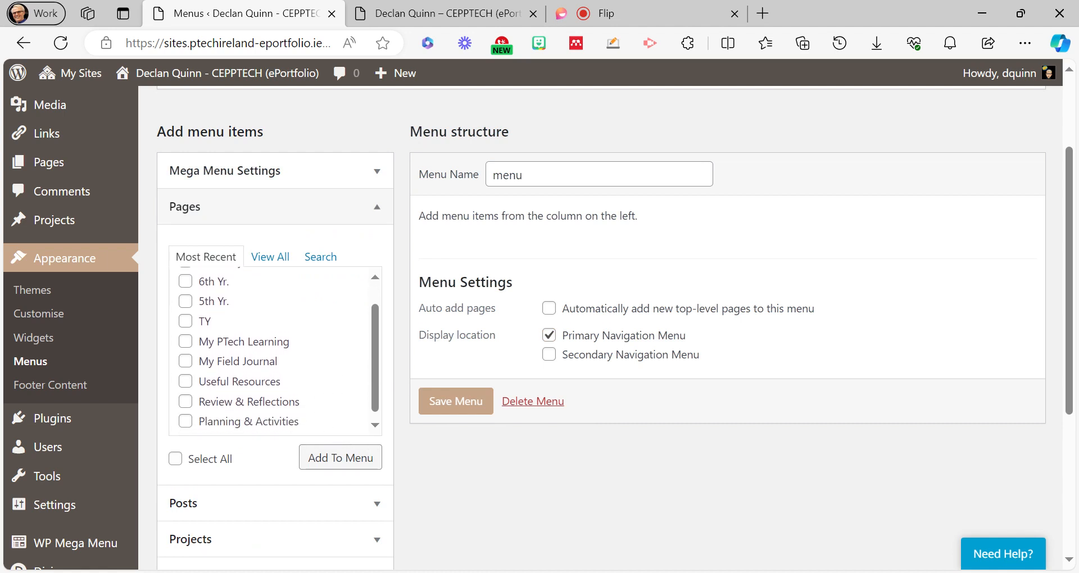
{"action": "scroll", "coordinate": [279, 351], "scroll_direction": "up", "scroll_amount": 1}
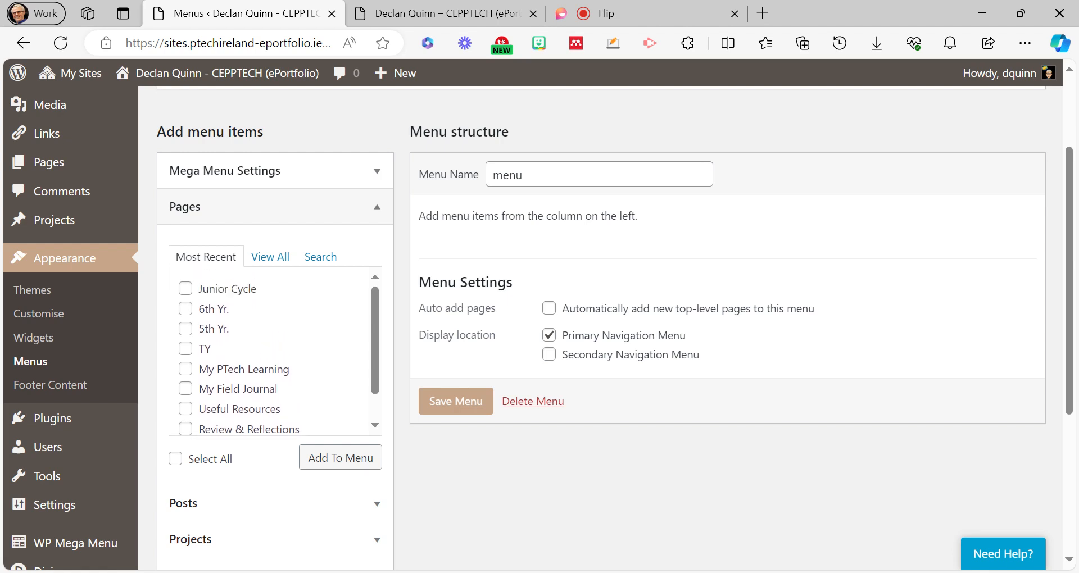
{"action": "left_click", "coordinate": [275, 258]}
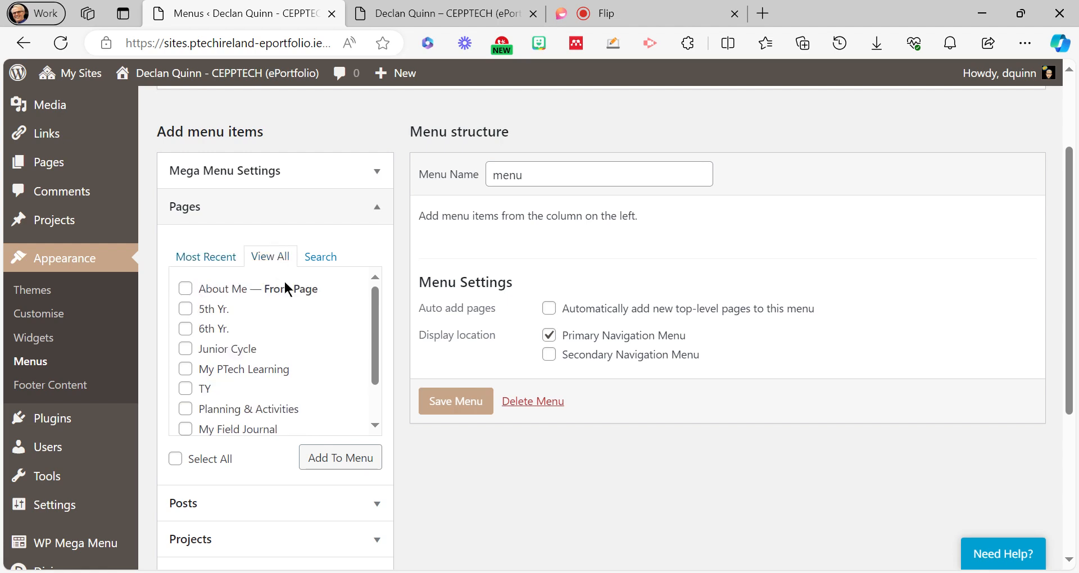
{"action": "mouse_move", "coordinate": [376, 329]}
{"action": "left_mouse_down"}
{"action": "mouse_move", "coordinate": [387, 372]}
{"action": "mouse_move", "coordinate": [378, 309]}
{"action": "left_mouse_up"}
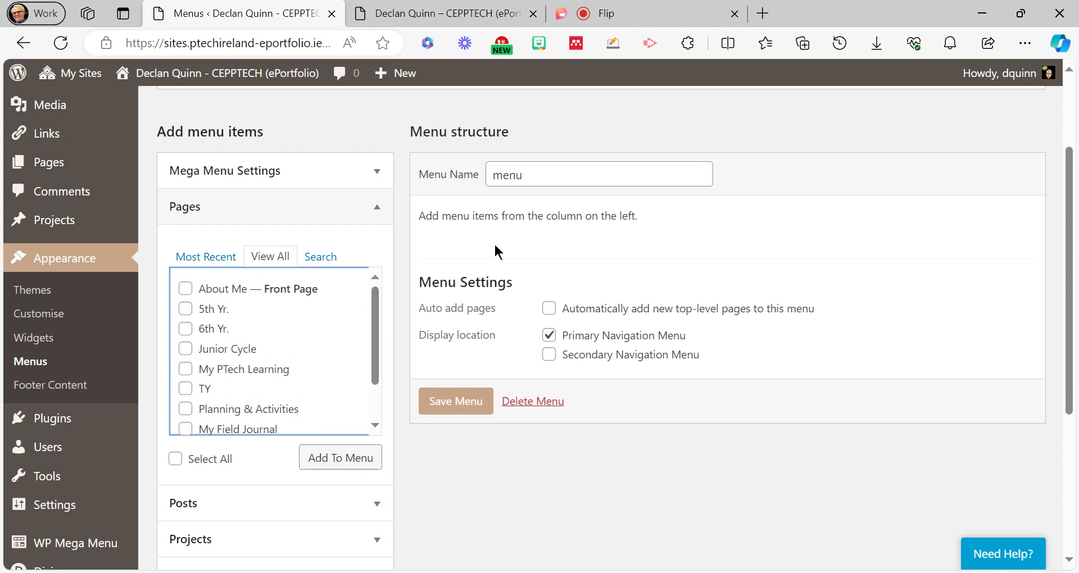
- Select the About Me, My PTech Learning and Review & Reflections pages as menu items
{"action": "left_click", "coordinate": [185, 290]}
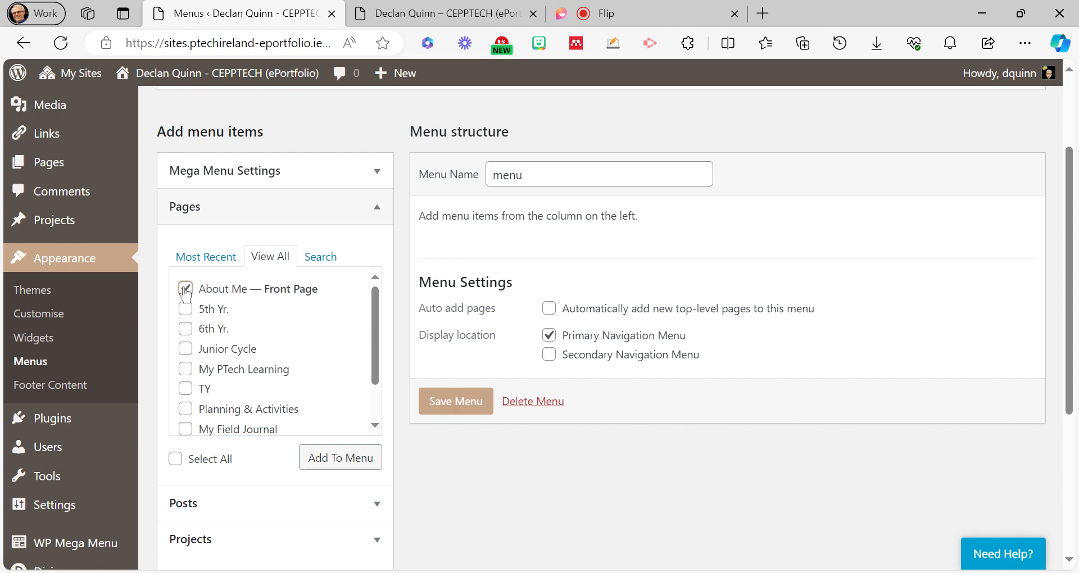
{"action": "left_click", "coordinate": [185, 370]}
{"action": "left_click_drag", "start_coordinate": [375, 354], "coordinate": [374, 396]}
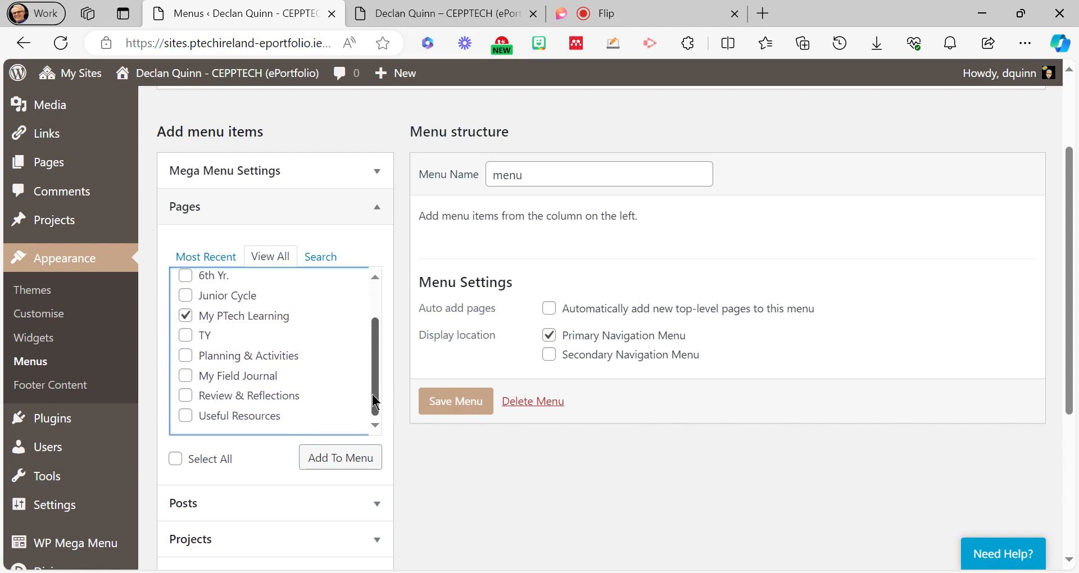
{"action": "left_click", "coordinate": [182, 398]}
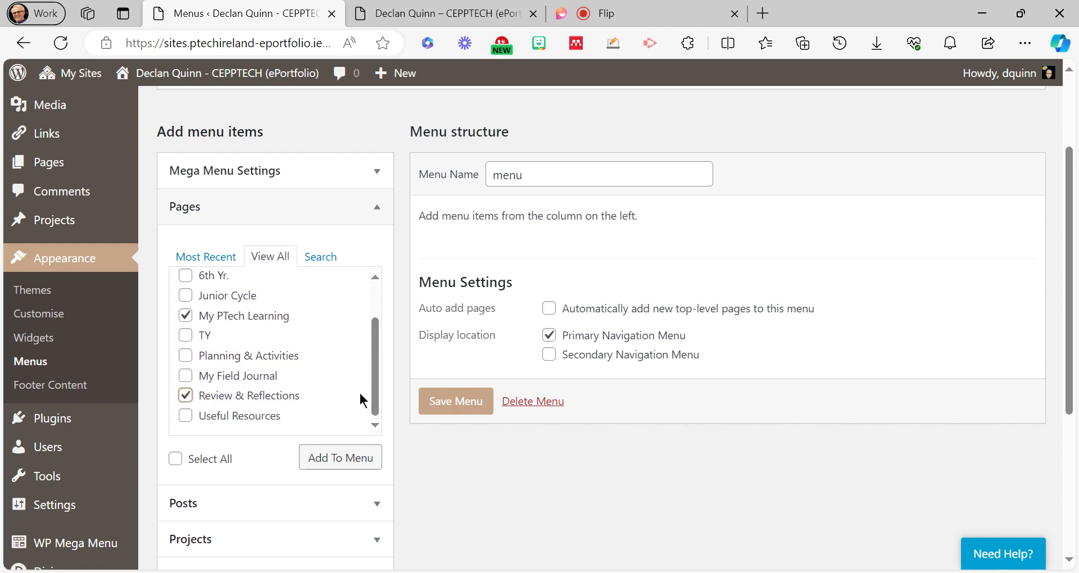
{"action": "left_click_drag", "start_coordinate": [376, 396], "coordinate": [373, 359]}
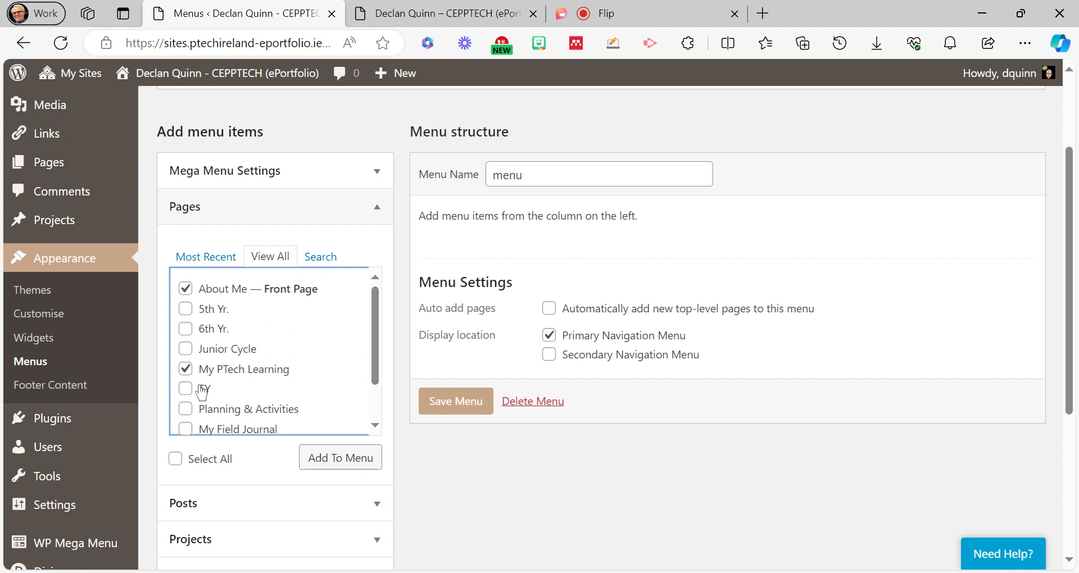
- Select Junior Cycle, TY and 5th Yr. as well, leaving 6th Yr. out, and add all selected pages to the menu
{"action": "left_click", "coordinate": [183, 348]}
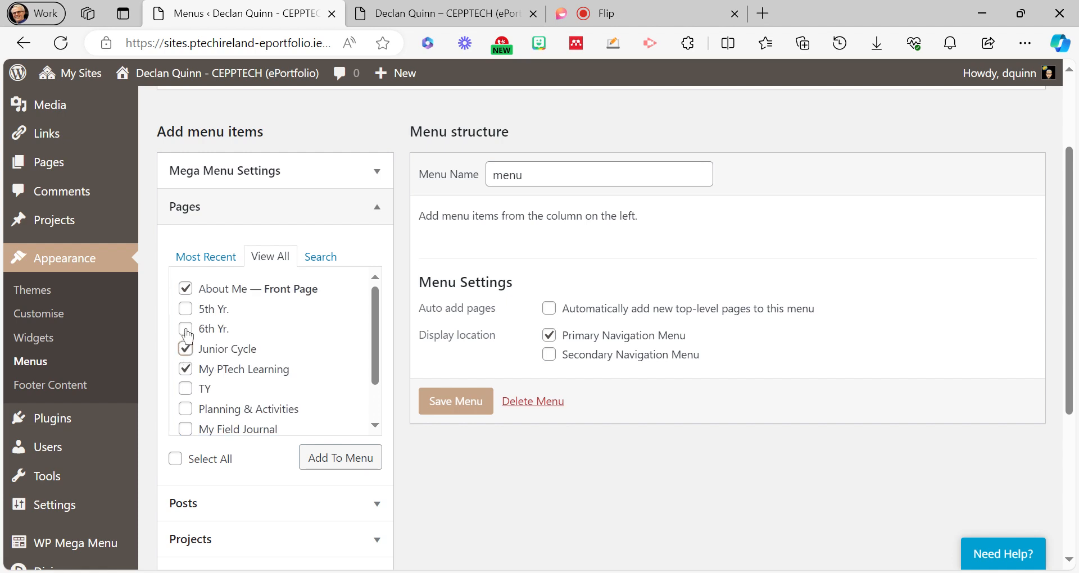
{"action": "left_click", "coordinate": [186, 330]}
{"action": "left_click", "coordinate": [187, 334]}
{"action": "left_click", "coordinate": [187, 311]}
{"action": "left_click", "coordinate": [187, 312]}
{"action": "left_click", "coordinate": [186, 390]}
{"action": "left_click", "coordinate": [187, 312]}
{"action": "left_click", "coordinate": [331, 463]}
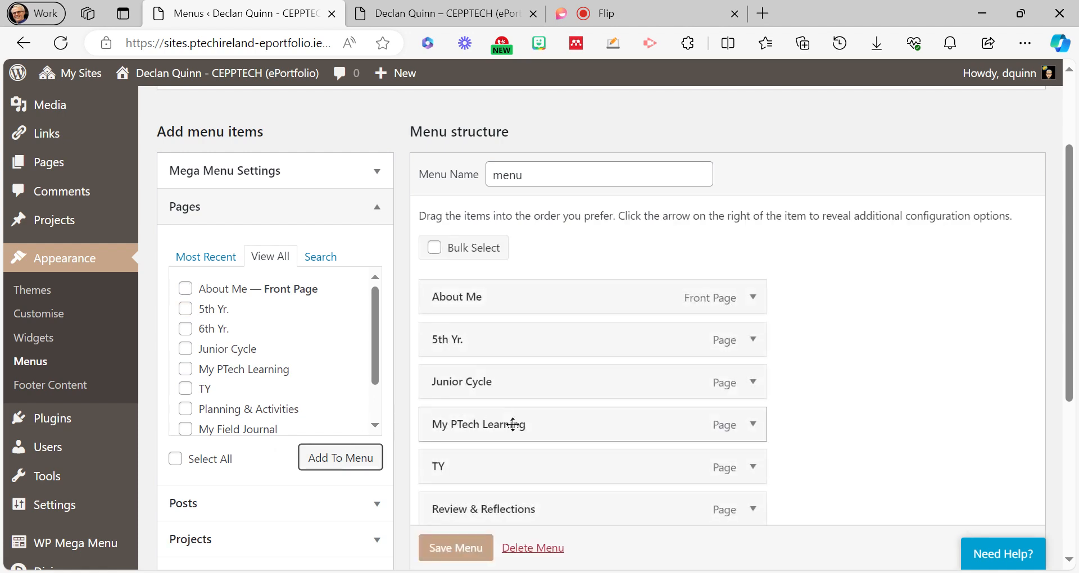
- Look over the added menu items, examine the About Me item's label and move options, and collapse it again
{"action": "scroll", "coordinate": [634, 412], "scroll_direction": "down", "scroll_amount": 1}
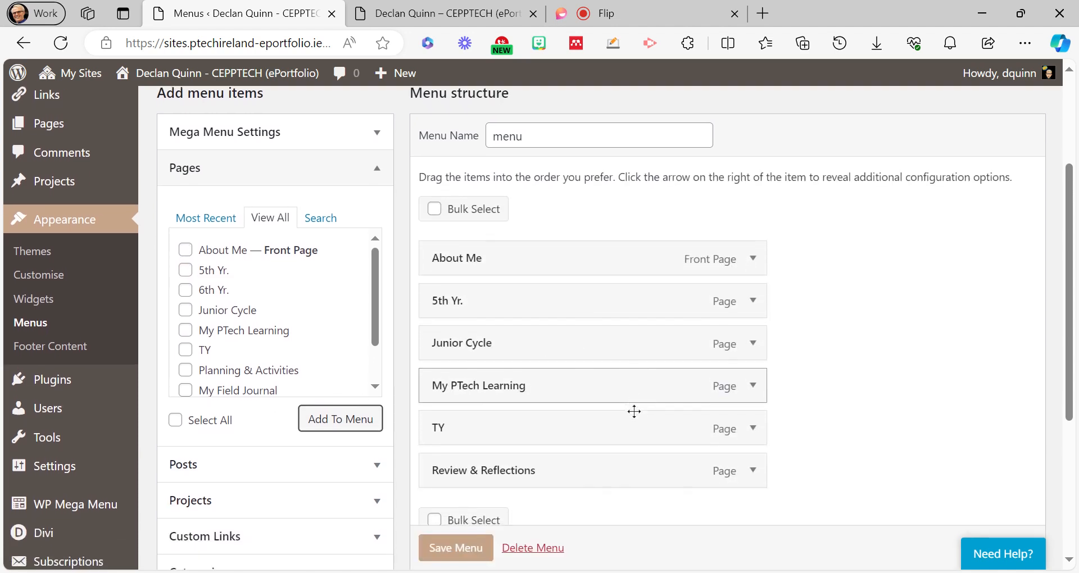
{"action": "scroll", "coordinate": [707, 410], "scroll_direction": "down", "scroll_amount": 1}
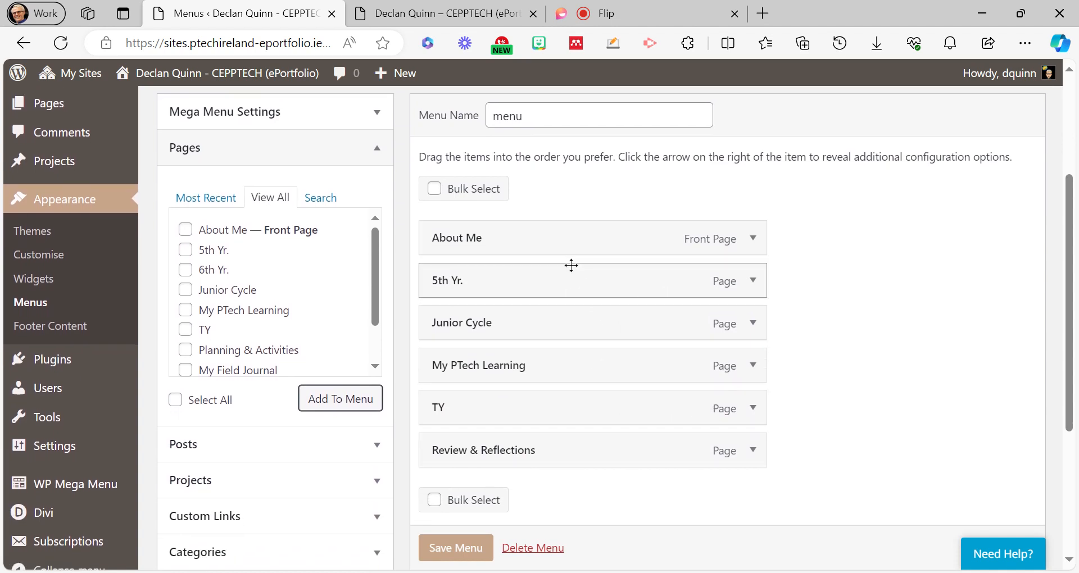
{"action": "left_click", "coordinate": [753, 239]}
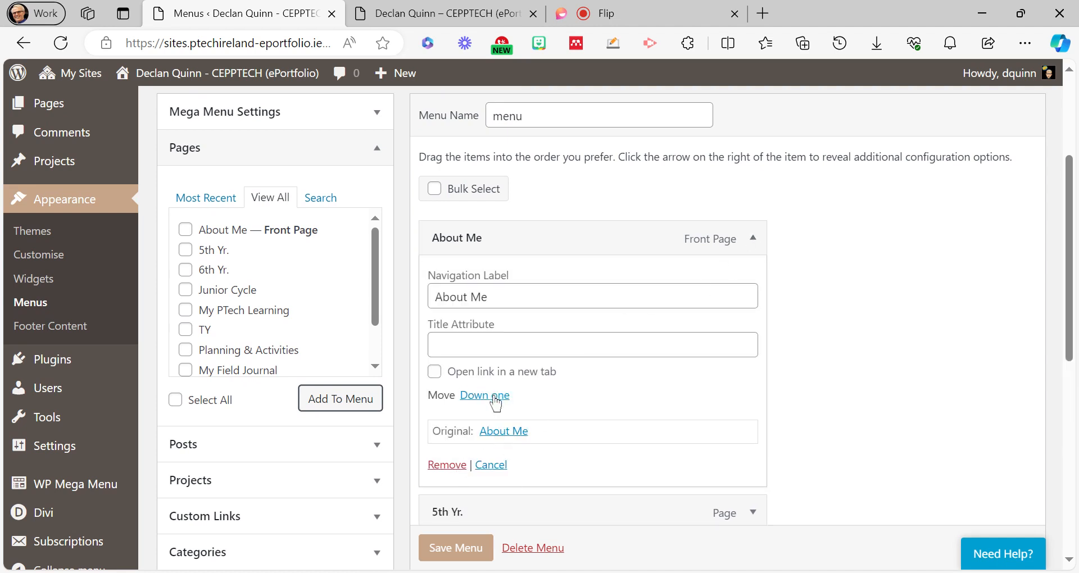
{"action": "left_click", "coordinate": [752, 241]}
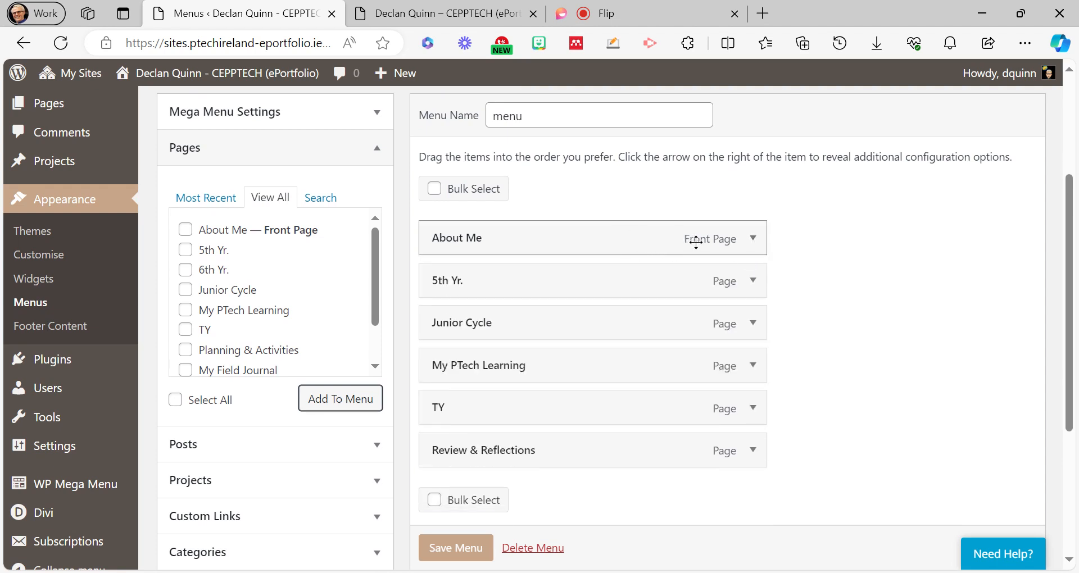
- Try moving the About Me item below 5th Yr. and return it to the first position in the menu
{"action": "left_click_drag", "start_coordinate": [695, 251], "coordinate": [696, 284]}
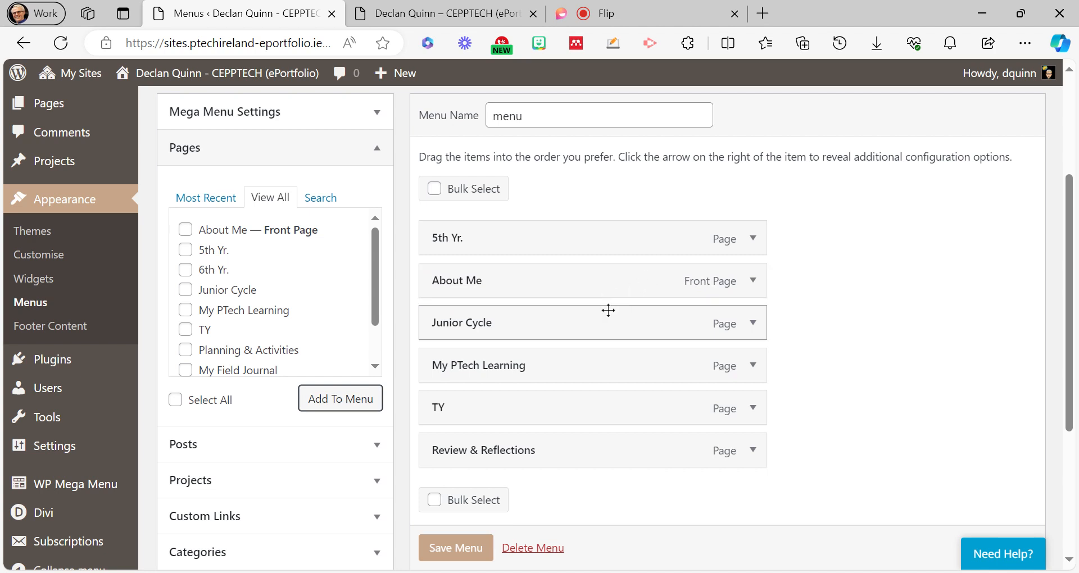
{"action": "left_click", "coordinate": [698, 282]}
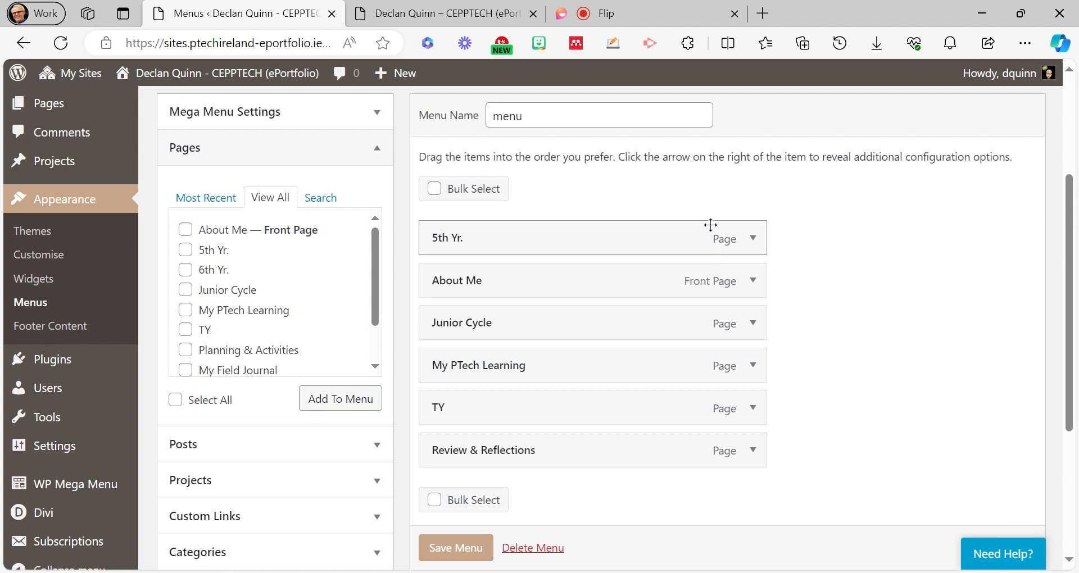
{"action": "left_click_drag", "start_coordinate": [692, 274], "coordinate": [698, 233]}
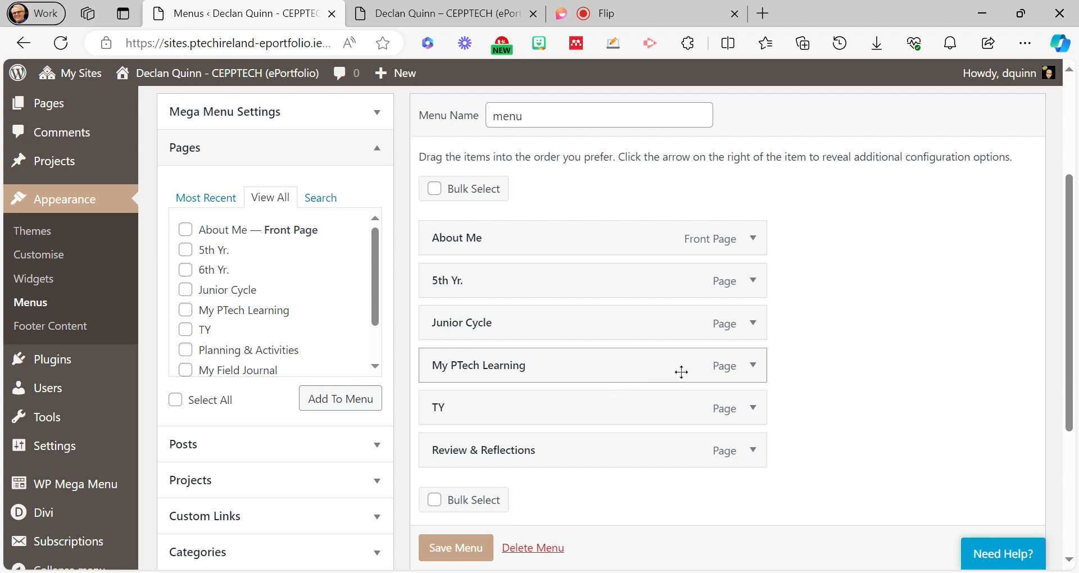
- Reorder the menu so My PTech Learning directly follows About Me as a top-level item and Junior Cycle comes before 5th Yr
{"action": "left_click_drag", "start_coordinate": [680, 372], "coordinate": [675, 288]}
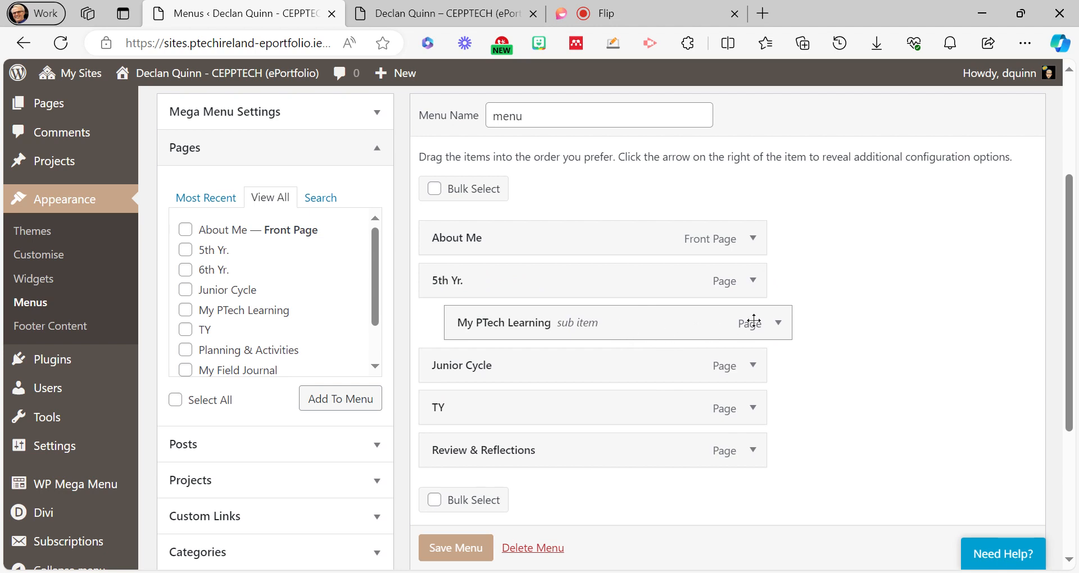
{"action": "left_click_drag", "start_coordinate": [751, 320], "coordinate": [718, 275]}
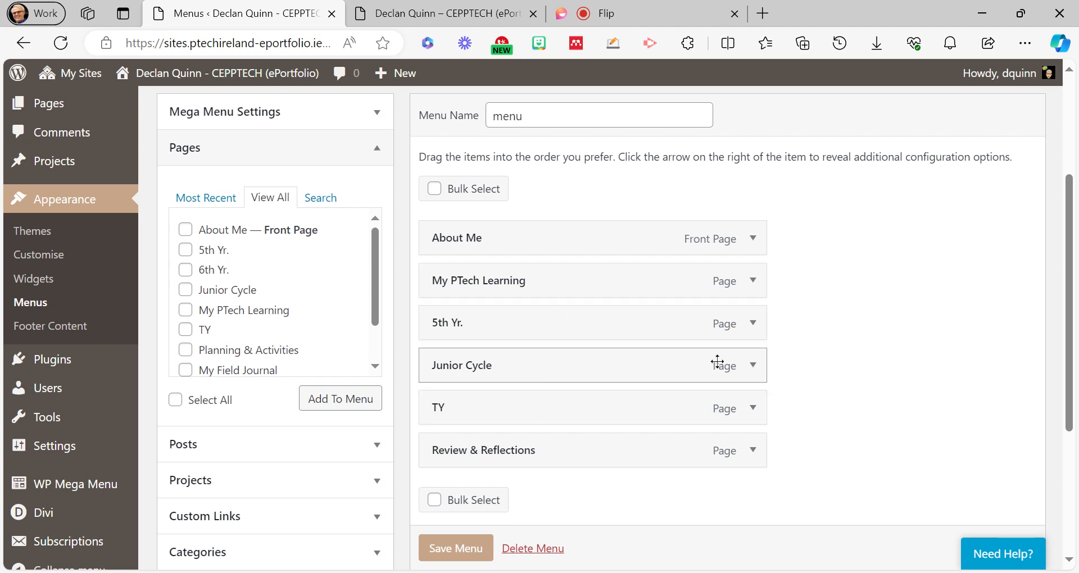
{"action": "left_click_drag", "start_coordinate": [717, 361], "coordinate": [712, 315]}
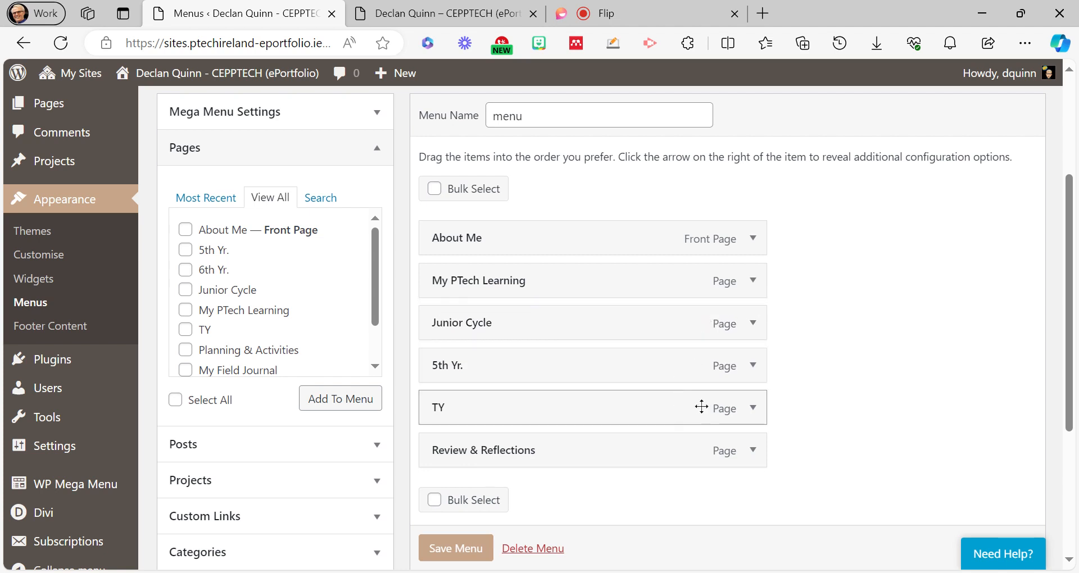
- Place TY directly before 5th Yr. and nest Junior Cycle, TY and 5th Yr. as sub-items under My PTech Learning
{"action": "left_click_drag", "start_coordinate": [701, 406], "coordinate": [713, 358]}
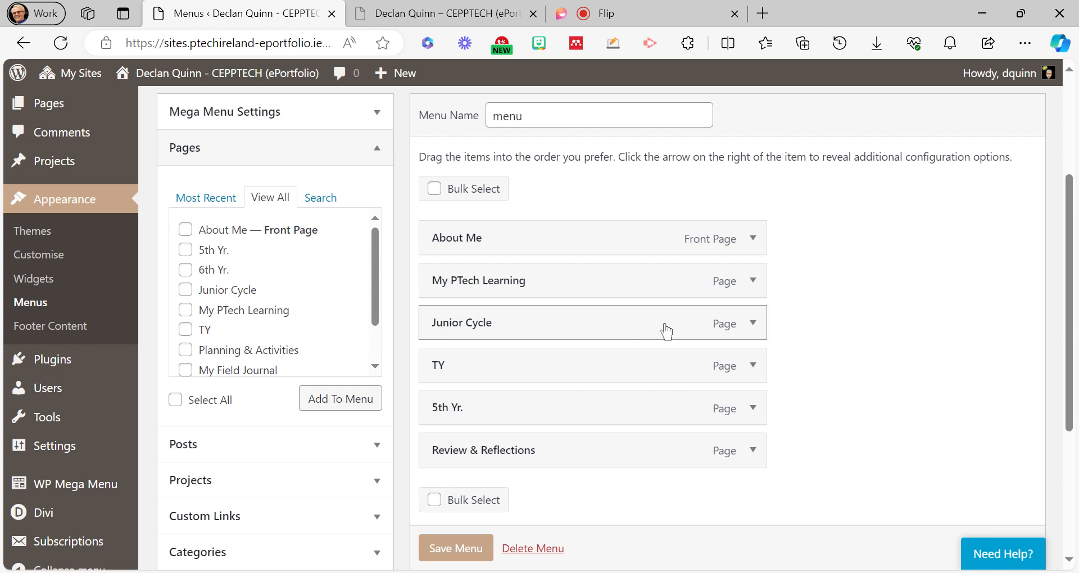
{"action": "left_click_drag", "start_coordinate": [717, 325], "coordinate": [749, 320]}
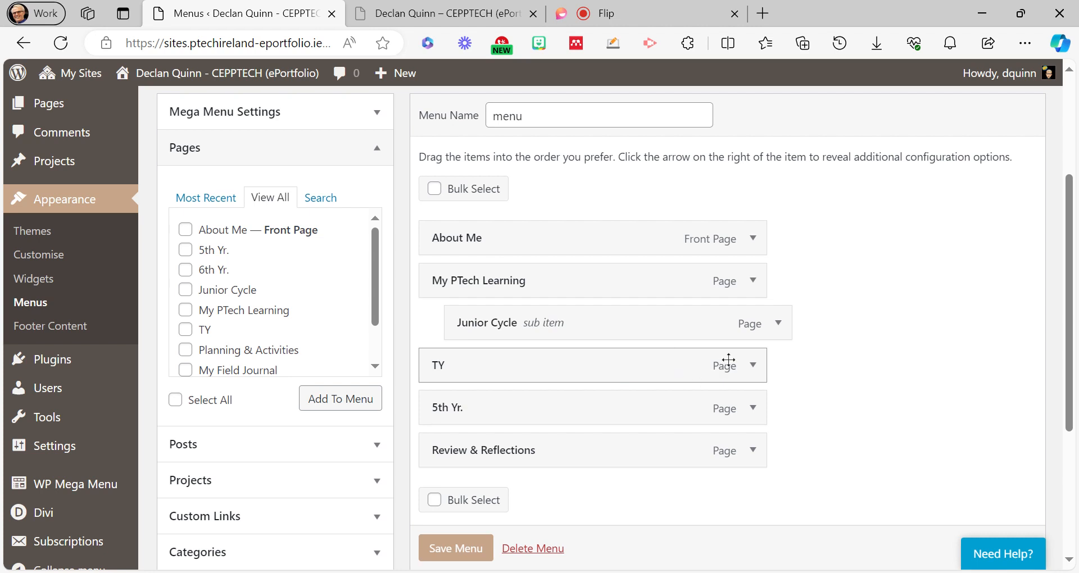
{"action": "left_click_drag", "start_coordinate": [728, 361], "coordinate": [765, 357]}
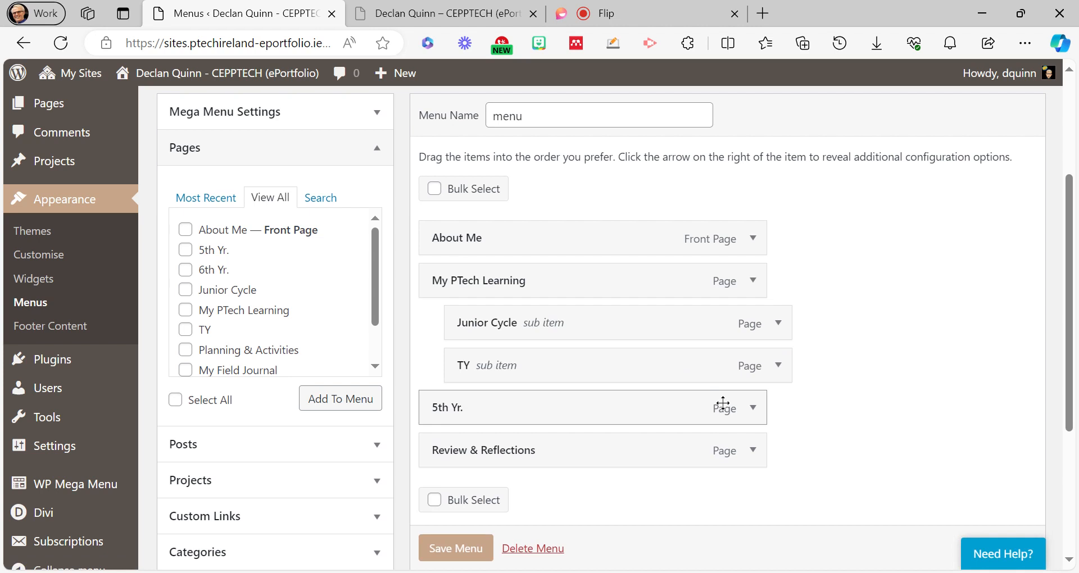
{"action": "left_click_drag", "start_coordinate": [723, 404], "coordinate": [749, 406]}
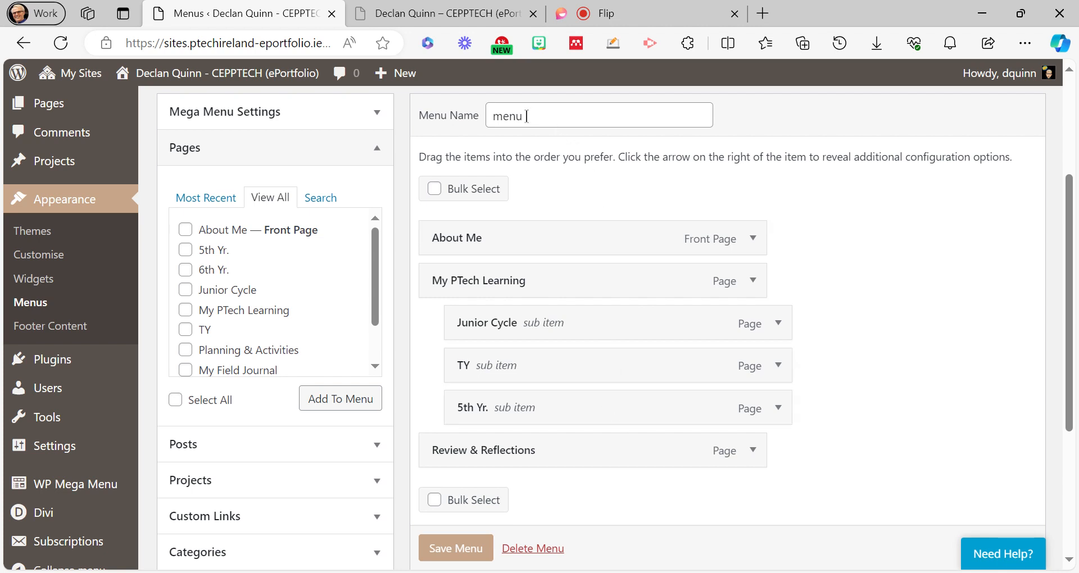
- Rename the menu as "menu 1" and save it
{"action": "scroll", "coordinate": [554, 313], "scroll_direction": "down", "scroll_amount": 1}
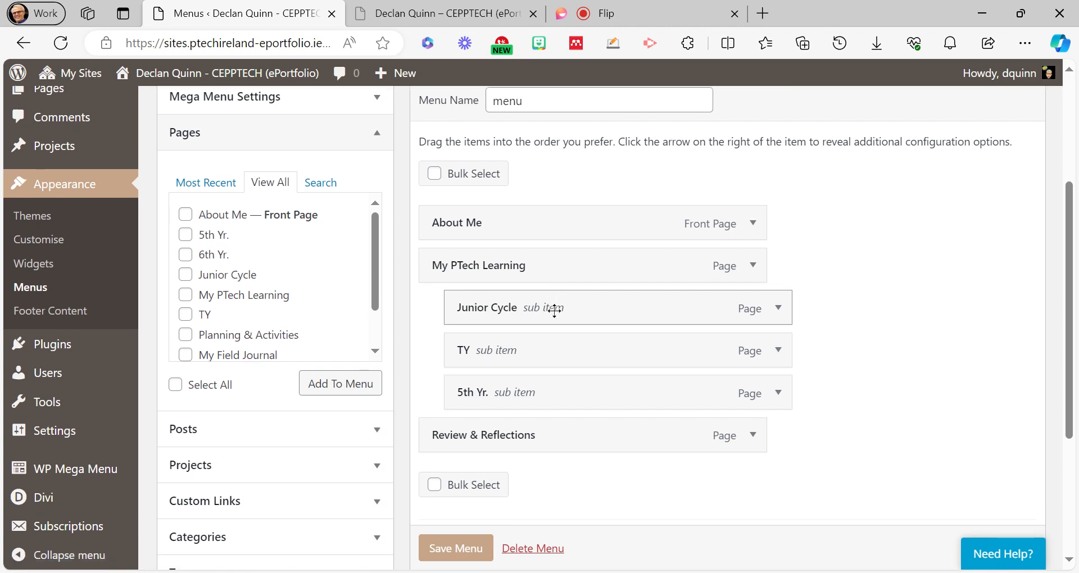
{"action": "scroll", "coordinate": [554, 309], "scroll_direction": "up", "scroll_amount": 2}
{"action": "left_click", "coordinate": [548, 166]}
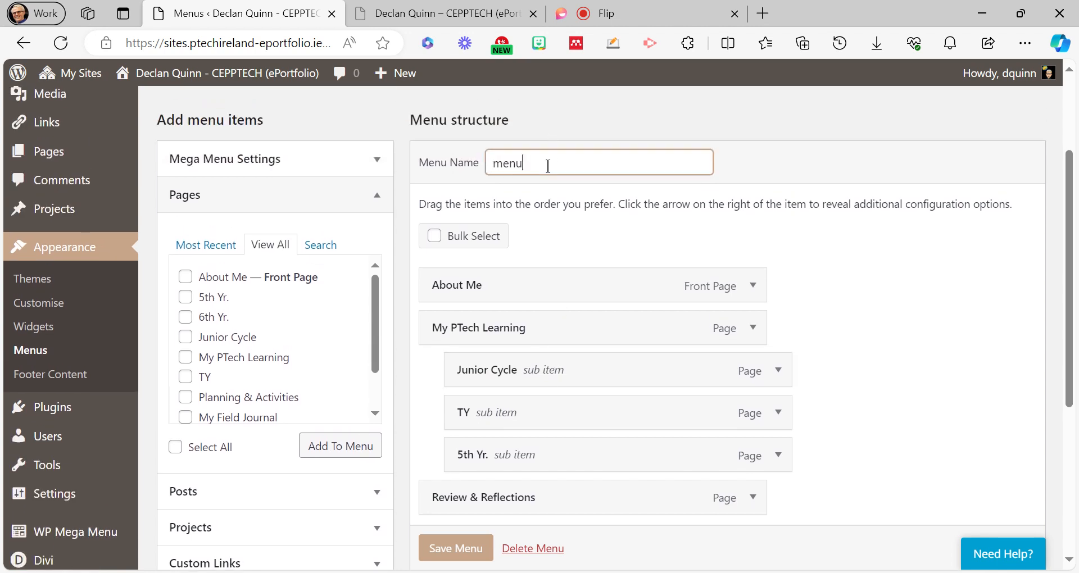
{"action": "type", "text": "1"}
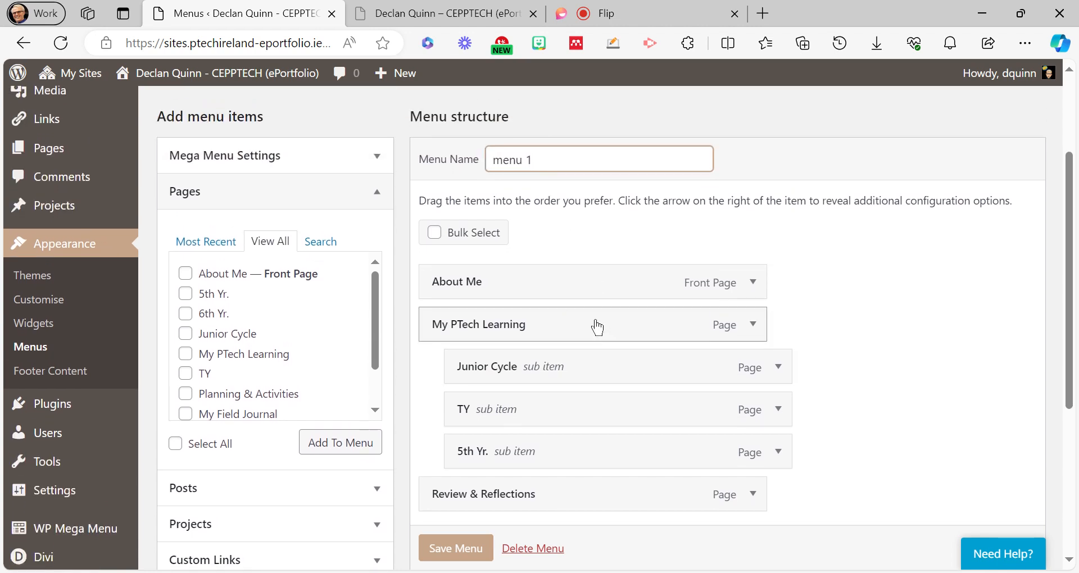
{"action": "scroll", "coordinate": [548, 508], "scroll_direction": "down", "scroll_amount": 2}
{"action": "scroll", "coordinate": [458, 565], "scroll_direction": "down", "scroll_amount": 1}
{"action": "left_click", "coordinate": [462, 548]}
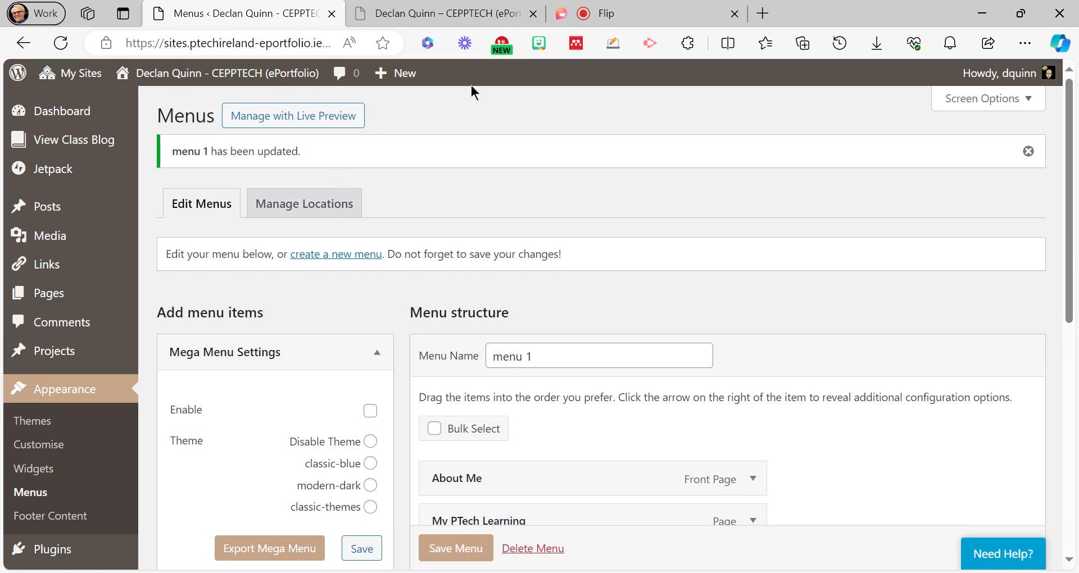
- Check the menu on the live ePortfolio site by opening its navigation and expanding the My PTech Learning sub-items
{"action": "left_click", "coordinate": [467, 18]}
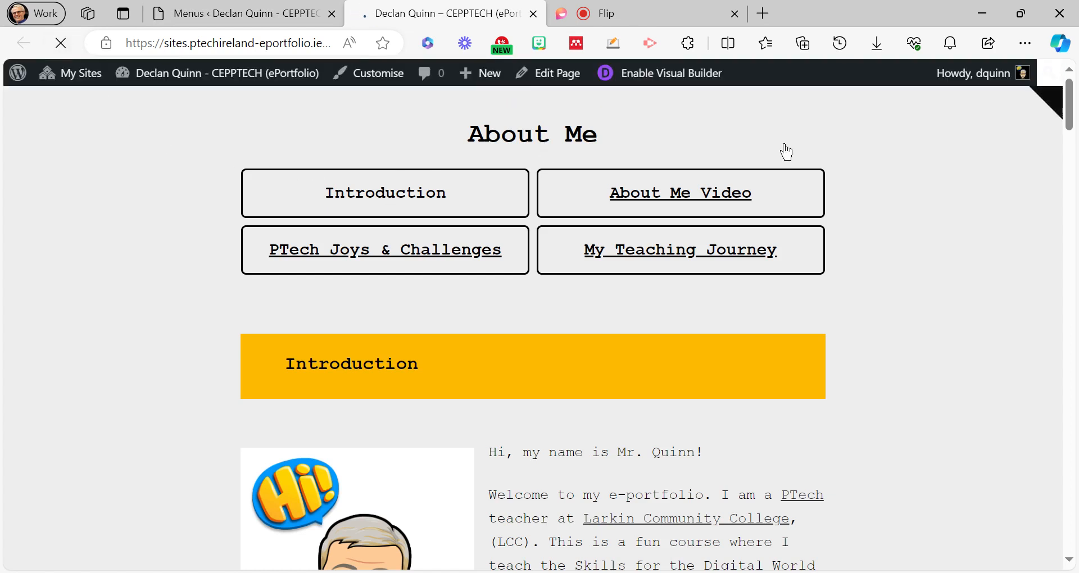
{"action": "left_click", "coordinate": [1054, 104]}
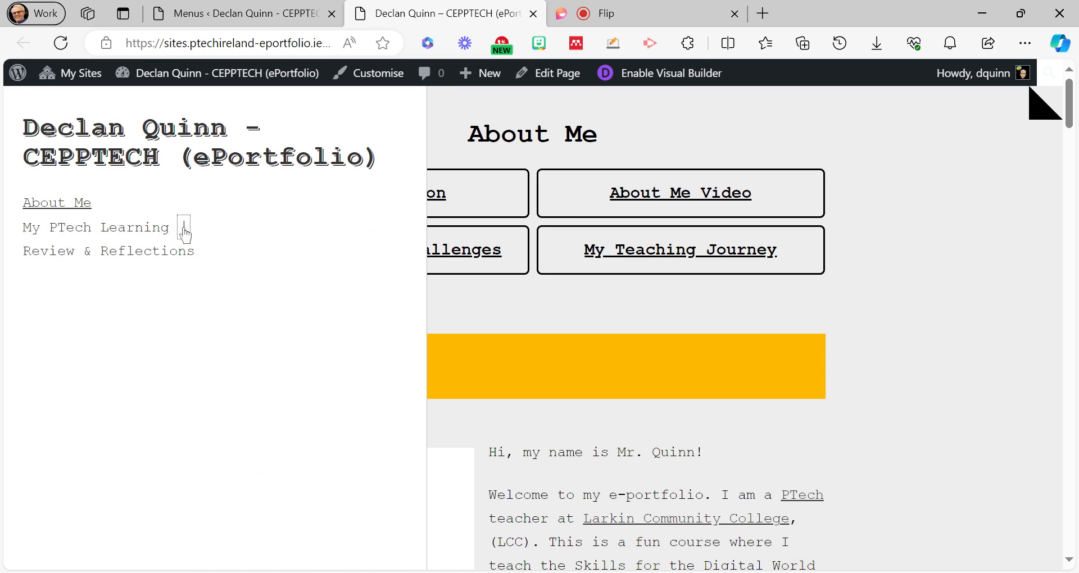
{"action": "left_click", "coordinate": [185, 231]}
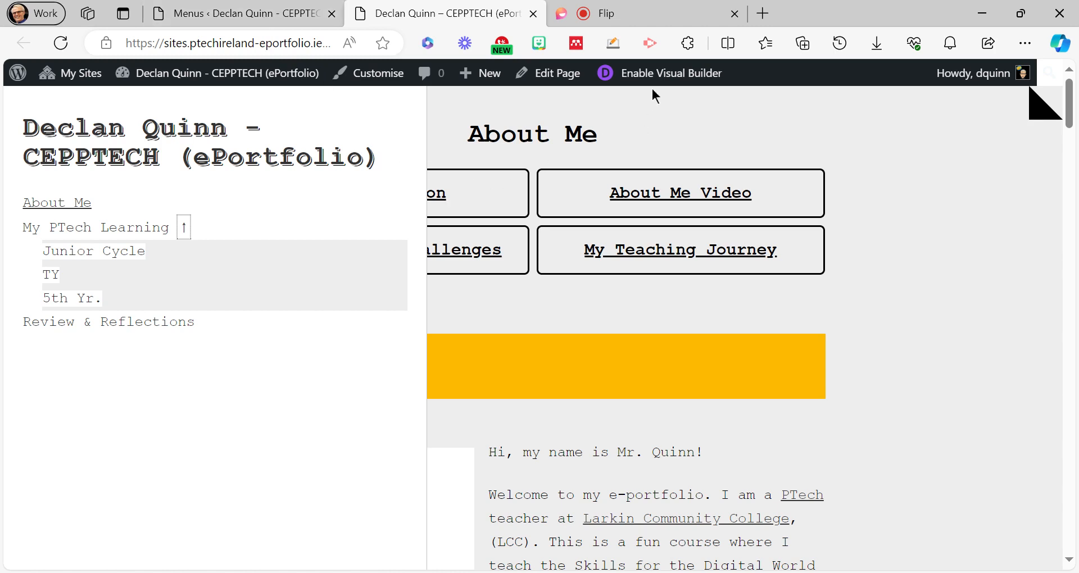
{"action": "left_click", "coordinate": [650, 15]}
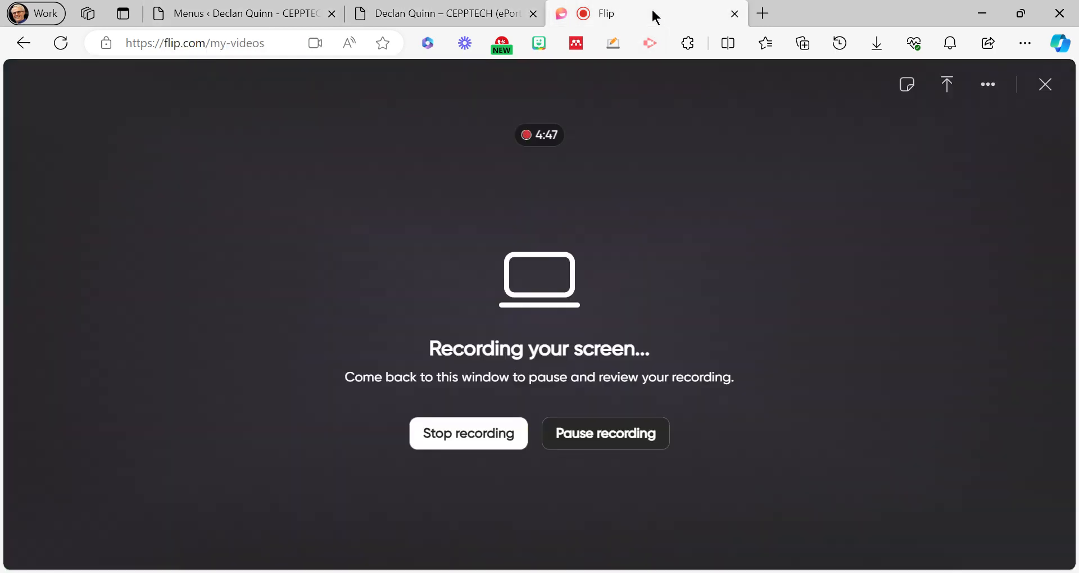